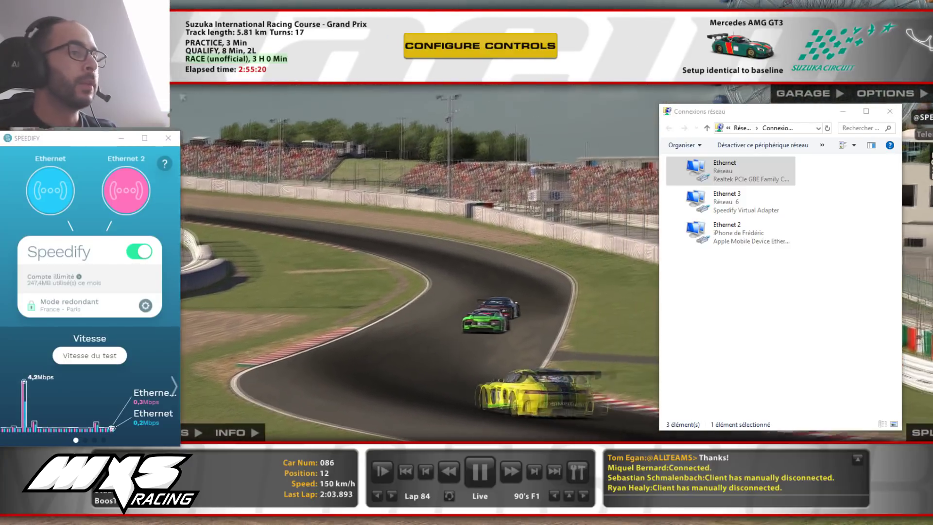
Step: Examine the network connections list, checking the Ethernet, Ethernet 2 and Speedify Virtual Adapter entries
drag(802, 113, 786, 109)
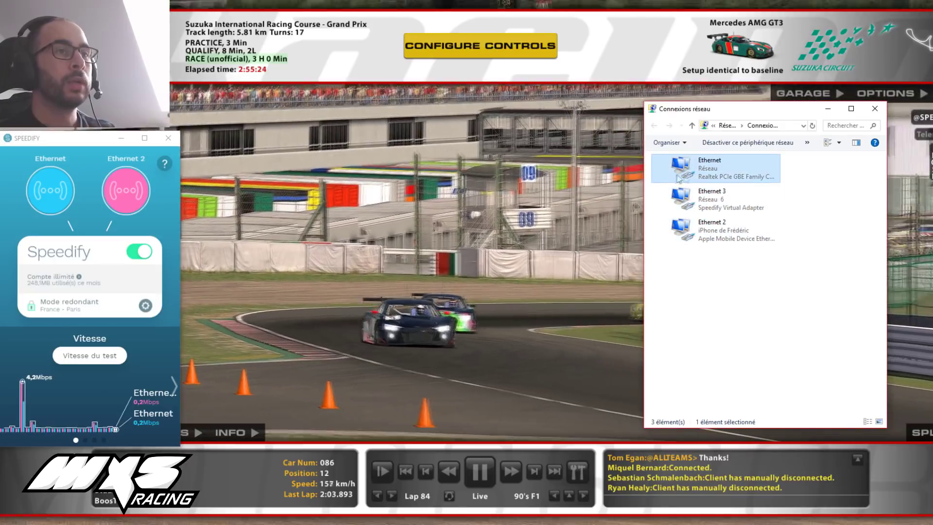
click(713, 235)
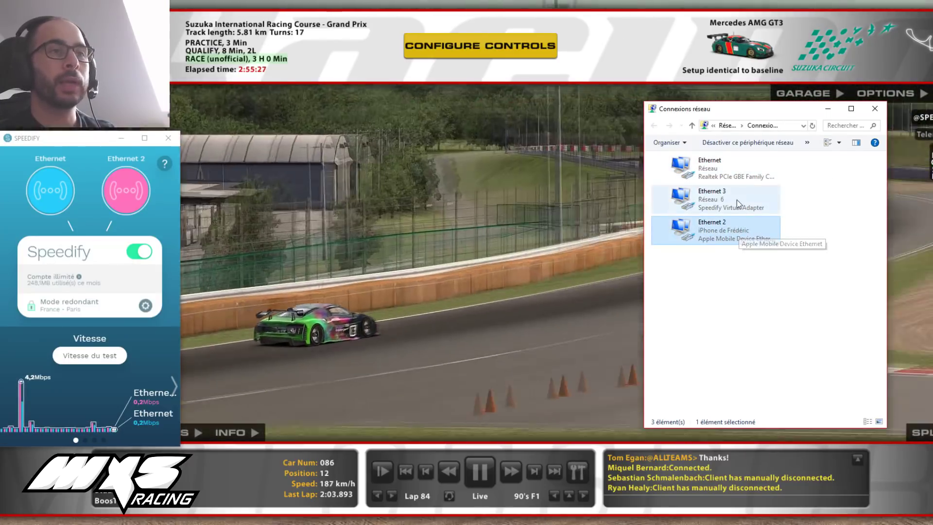
click(703, 205)
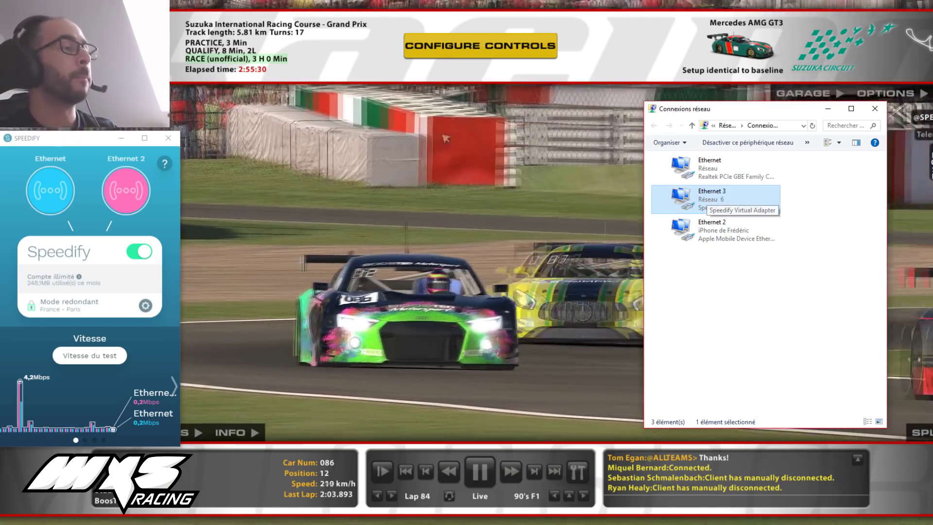
Step: Review Speedify's Session settings, including startup connection, redundancy mode and transport mode, and return to the main view
click(145, 305)
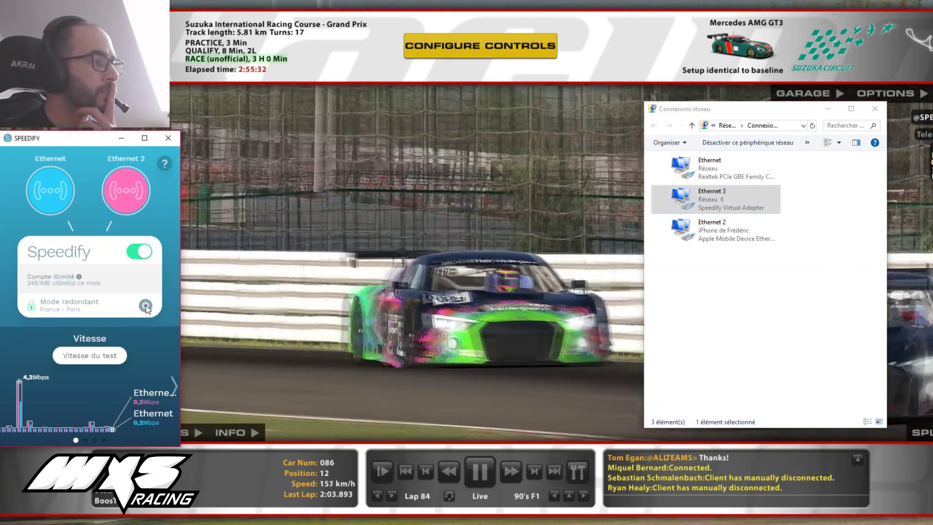
click(146, 306)
scroll(96, 400, down, 1)
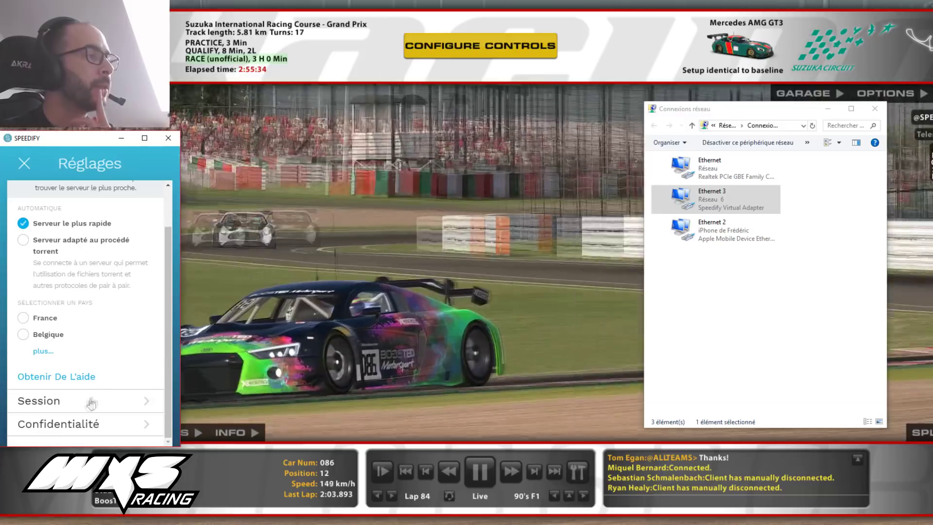
click(95, 399)
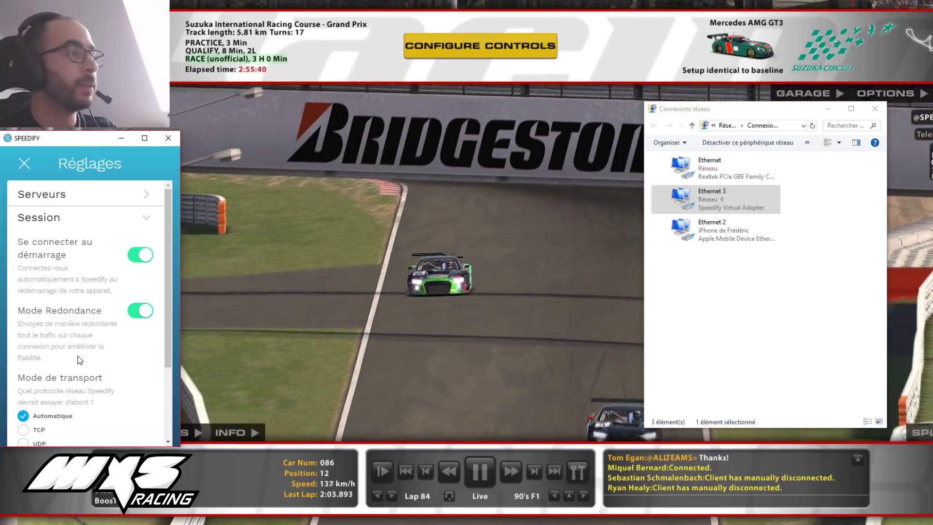
click(24, 163)
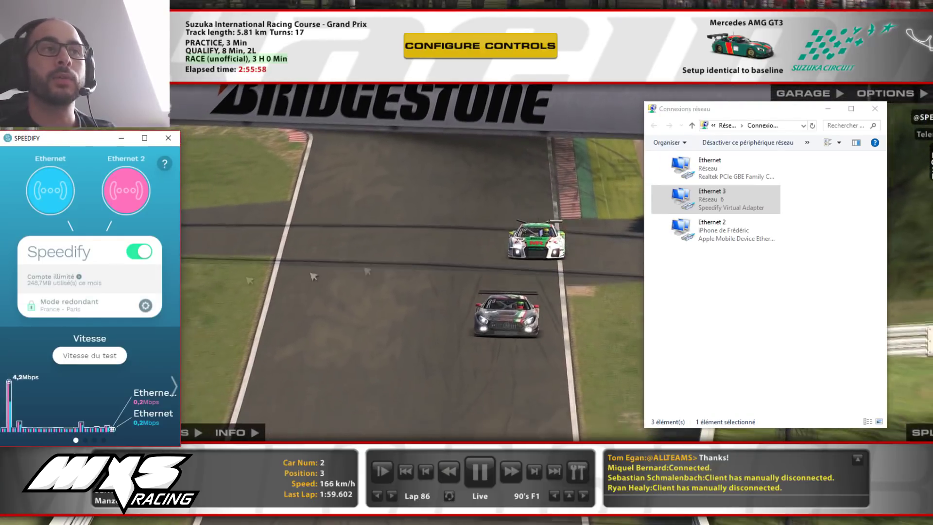
Step: Test the connection failover by disabling the Realtek Ethernet adapter and enabling it again
drag(789, 110, 824, 110)
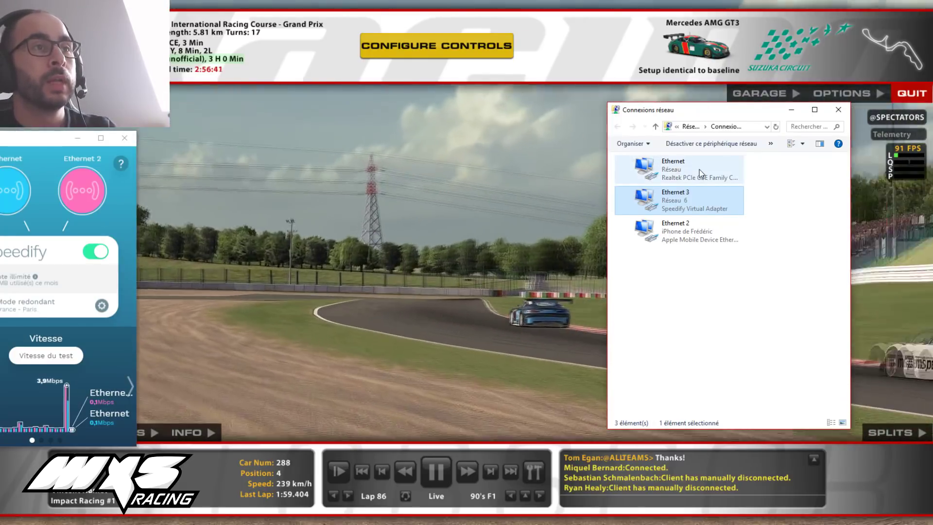
click(705, 180)
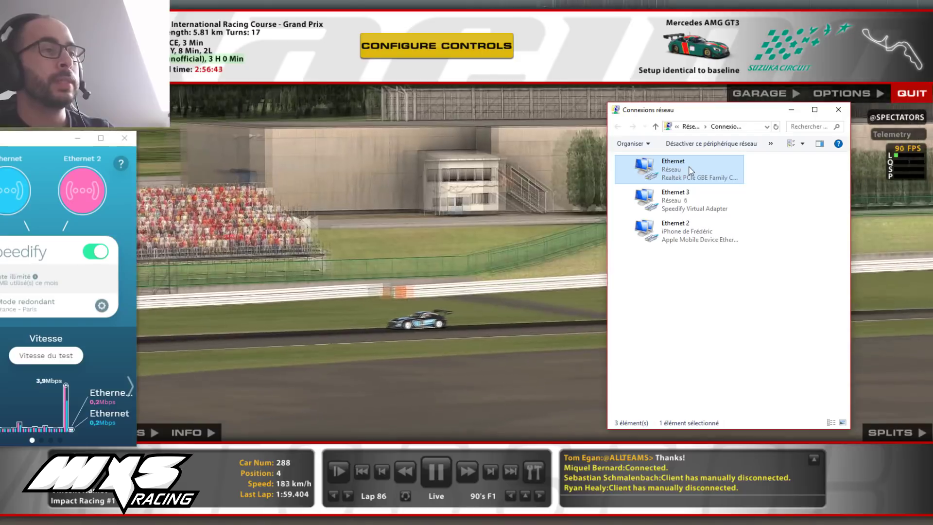
right_click(690, 167)
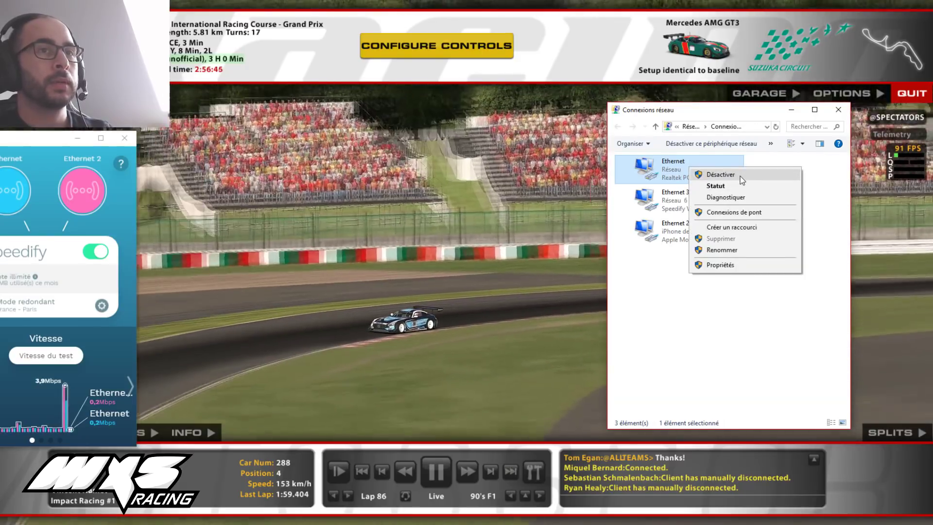
click(740, 176)
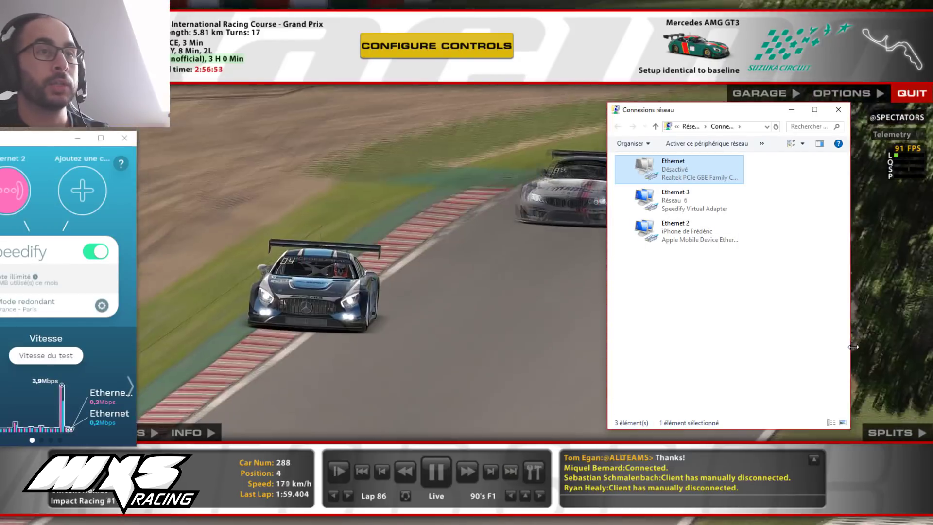
right_click(673, 167)
click(733, 174)
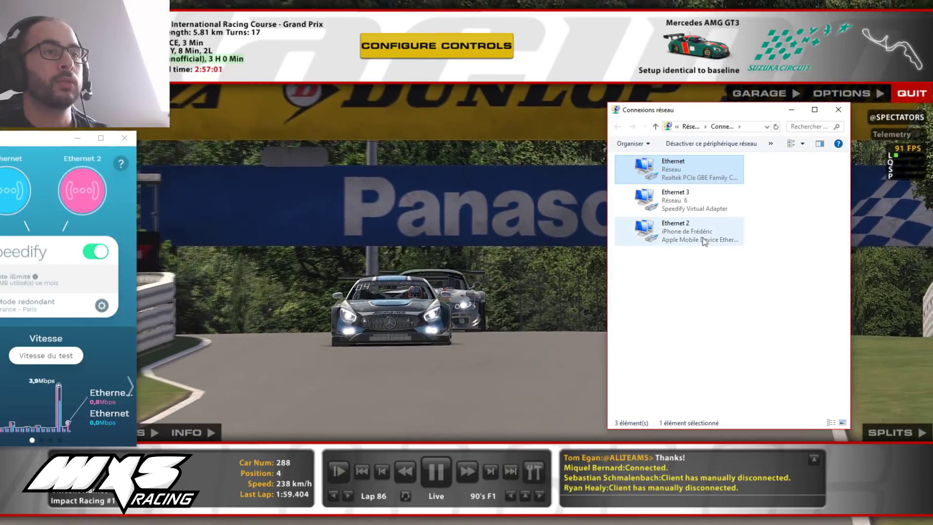
Step: Test the failover the other way by disabling the Ethernet 2 phone adapter and enabling it again
right_click(699, 235)
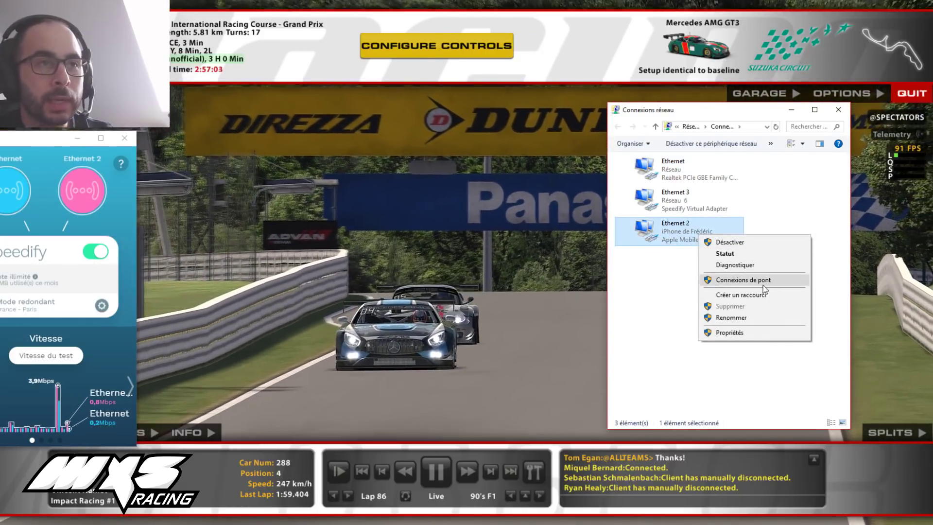
click(787, 242)
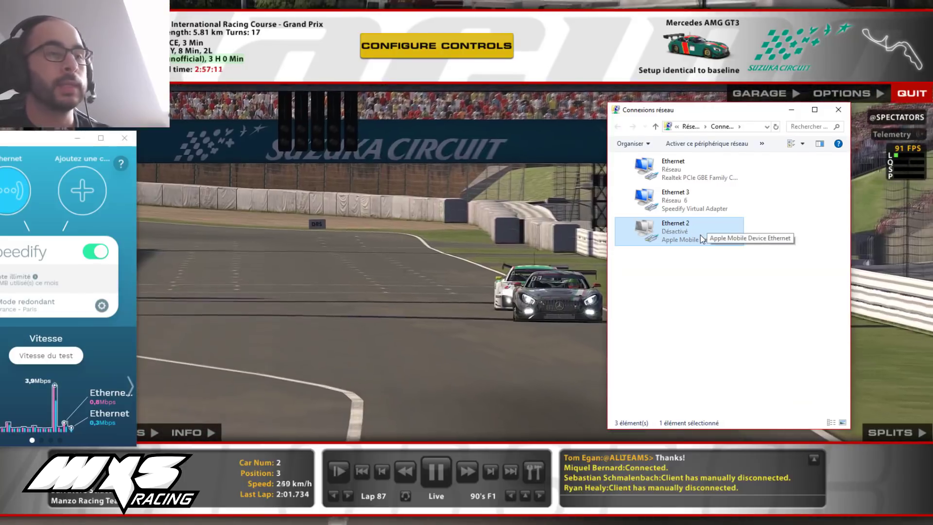
right_click(700, 235)
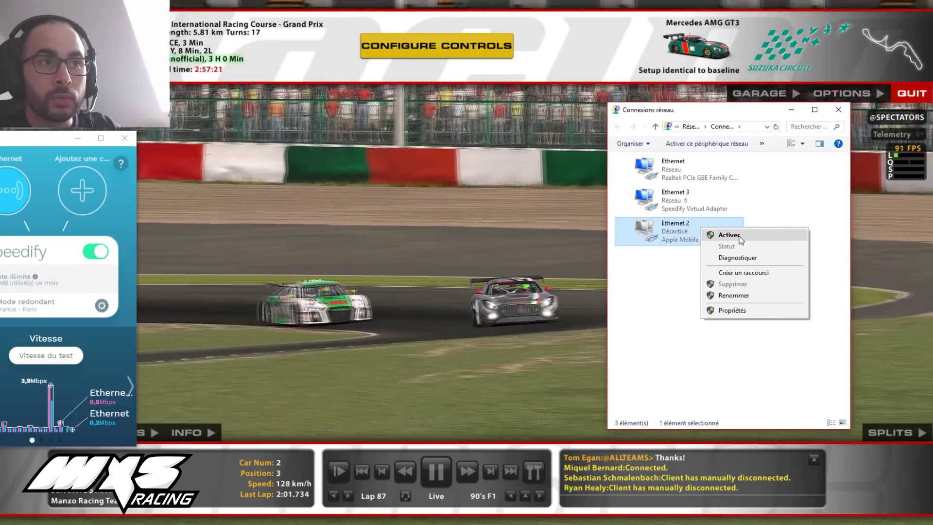
click(760, 235)
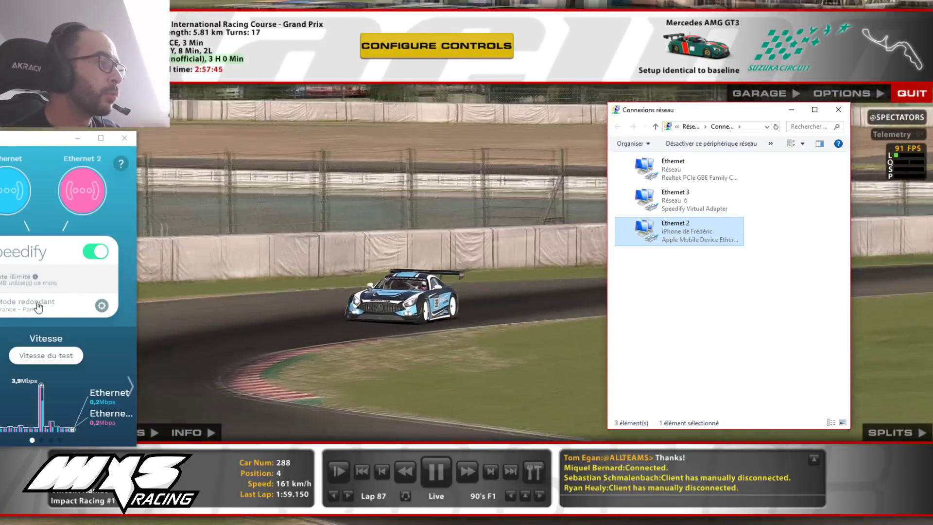
click(38, 307)
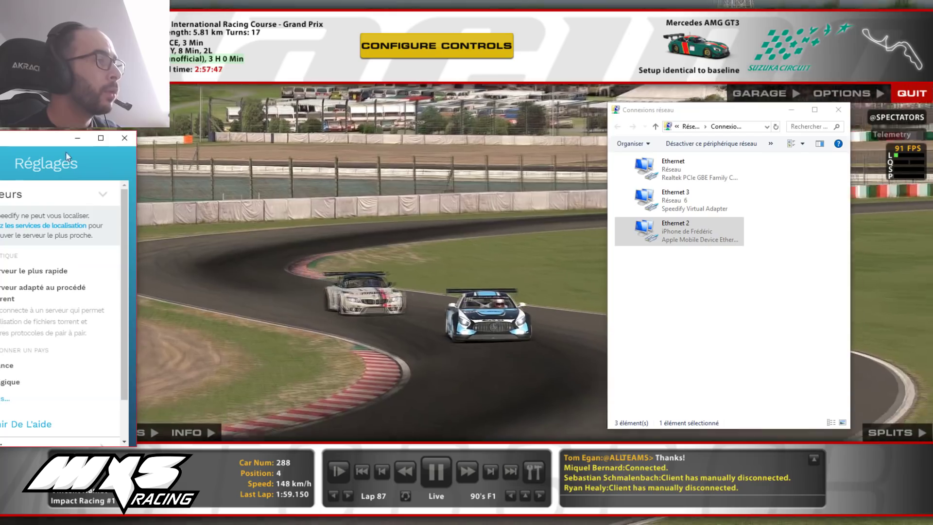
scroll(121, 297, down, 1)
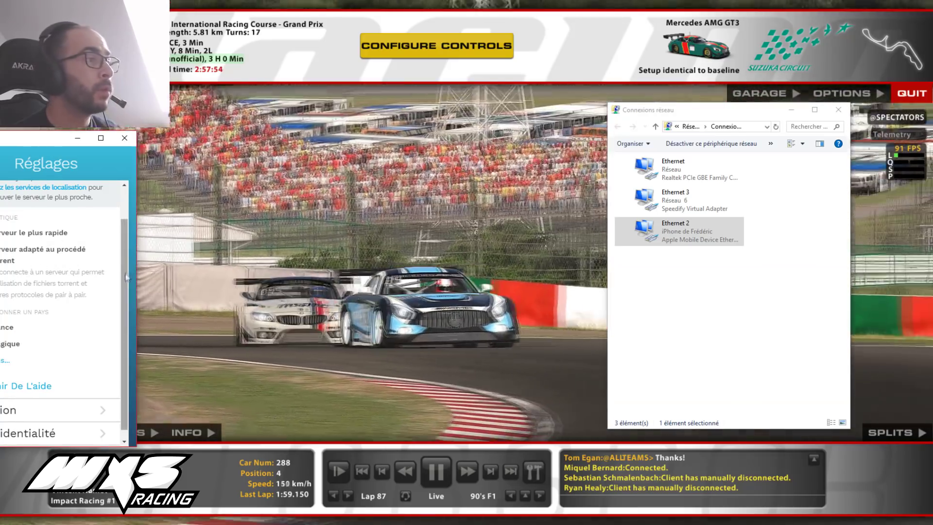
drag(125, 277, 127, 308)
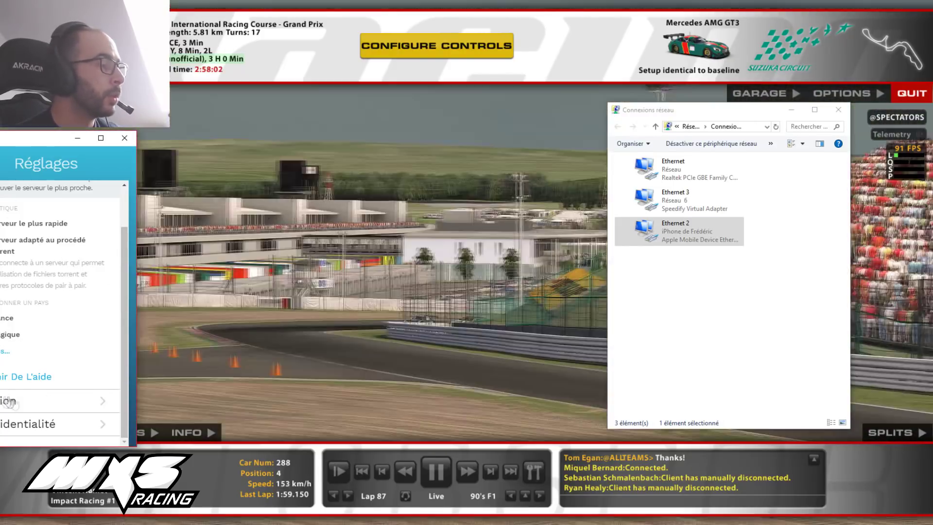
click(8, 402)
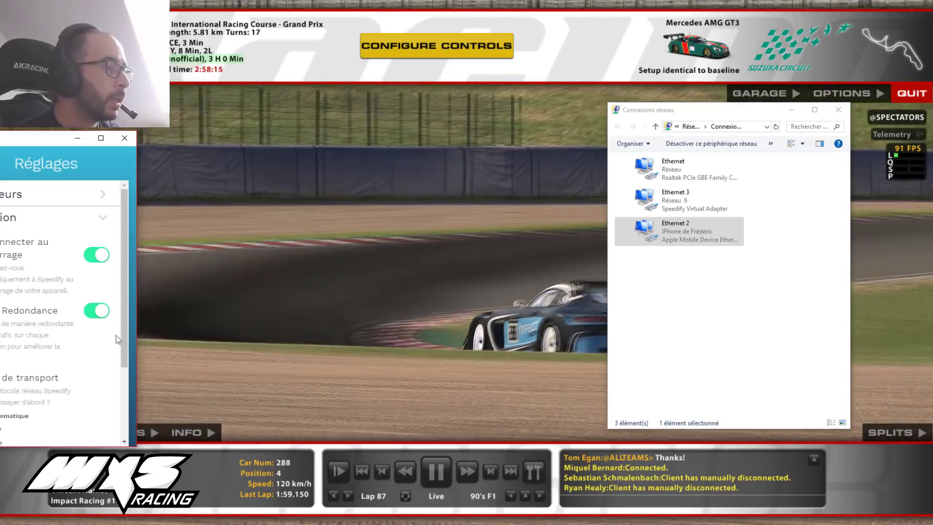
scroll(125, 343, down, 3)
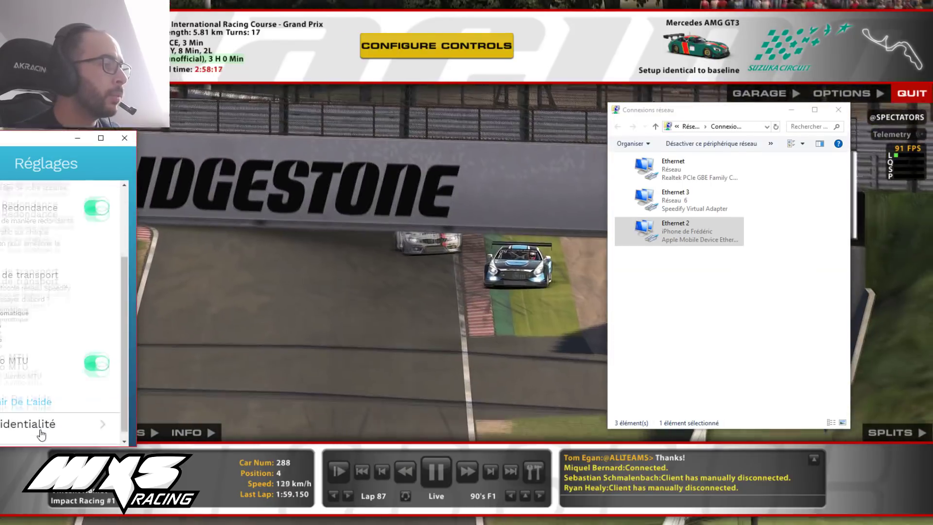
click(29, 423)
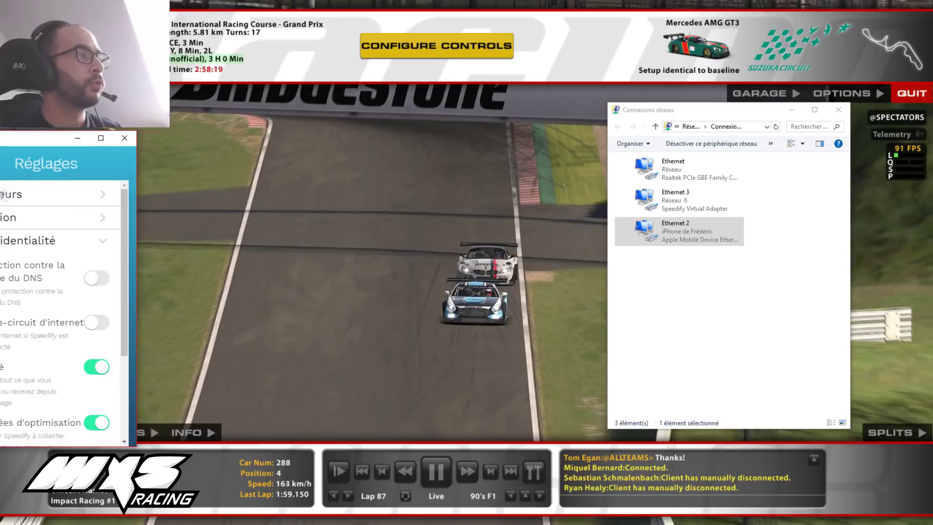
key(Escape)
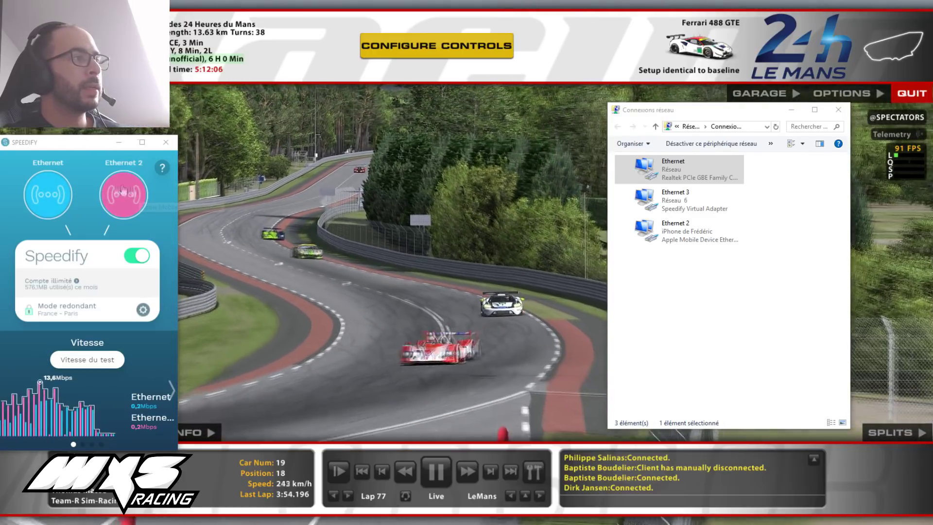
Step: Set the Ethernet 2 connection's priority to Sauvegarde in Speedify and close its settings
click(112, 201)
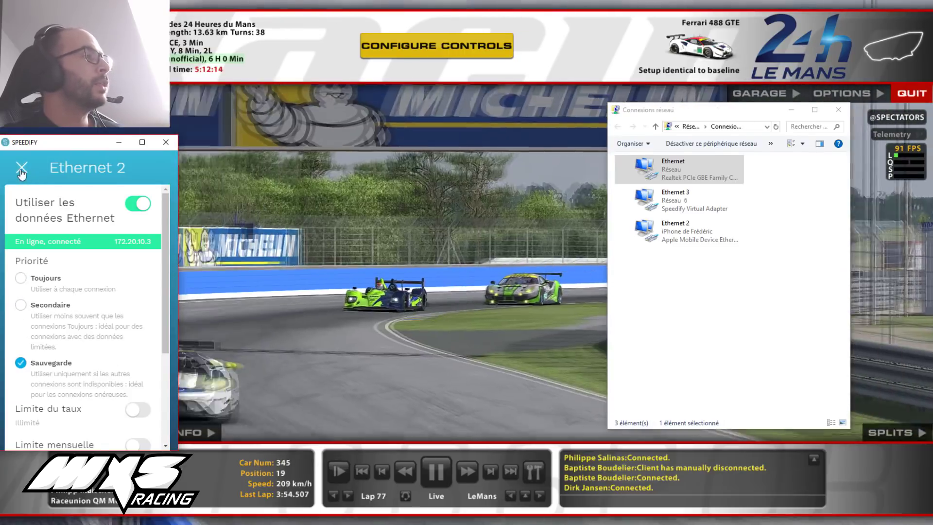
click(30, 172)
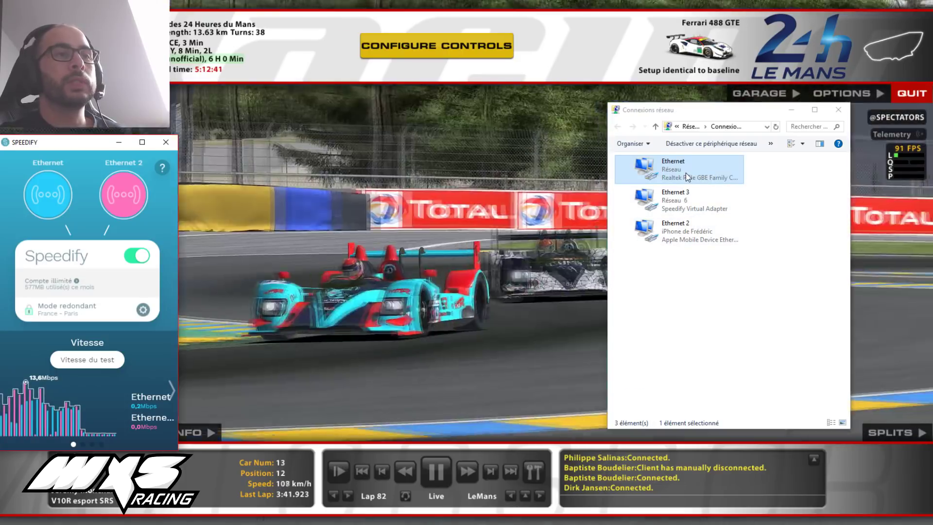
Step: Test the switch to the backup connection by disabling the Realtek Ethernet adapter and re-enabling it
right_click(686, 173)
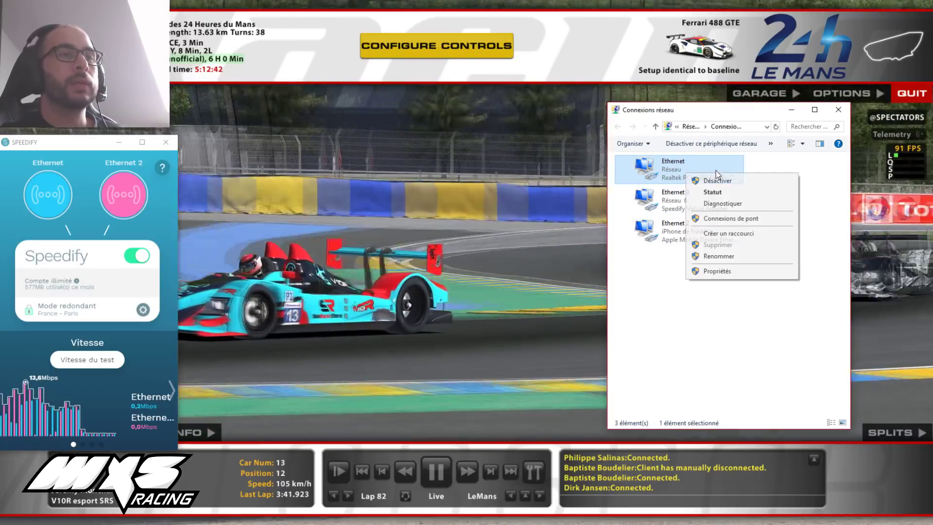
click(710, 181)
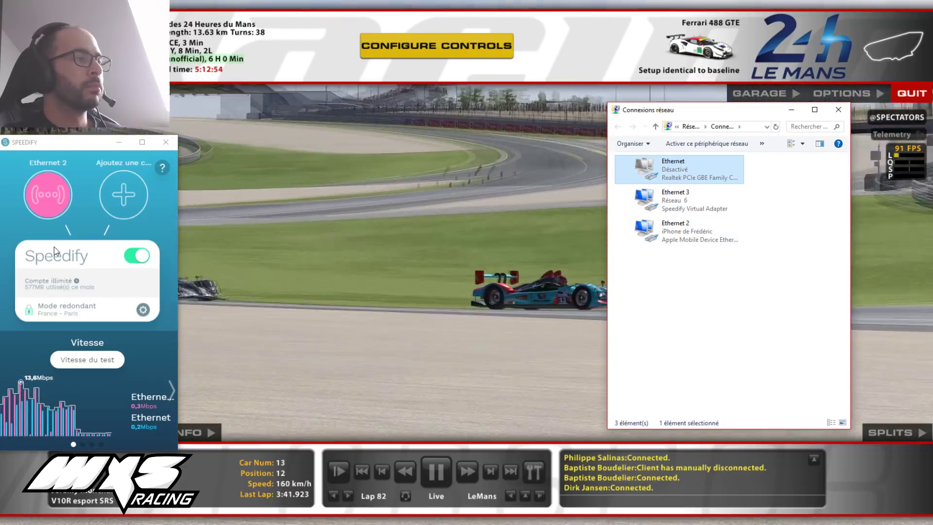
right_click(696, 168)
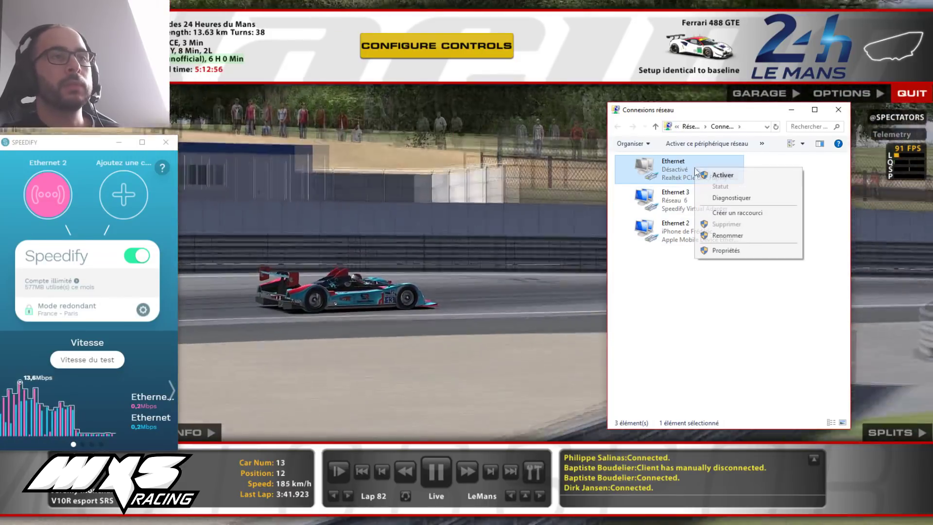
click(739, 178)
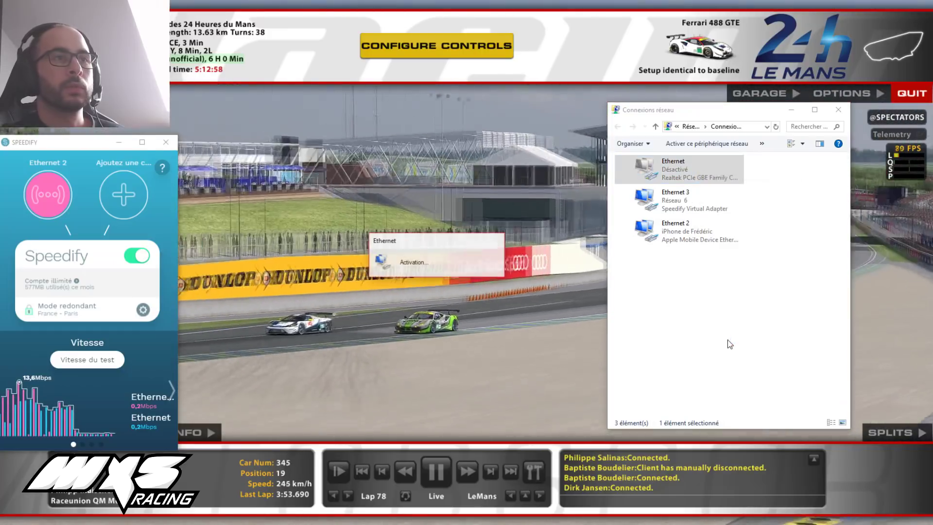